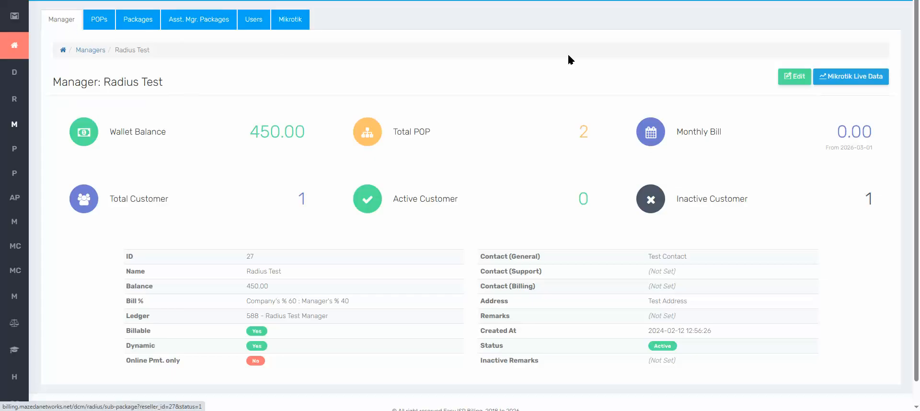
- Start adding a POP under the Radius Test manager and name it Test POP
click(99, 24)
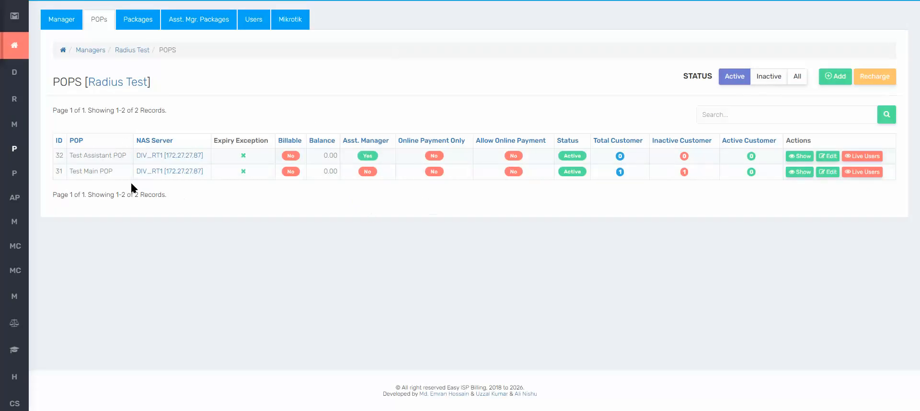
click(833, 77)
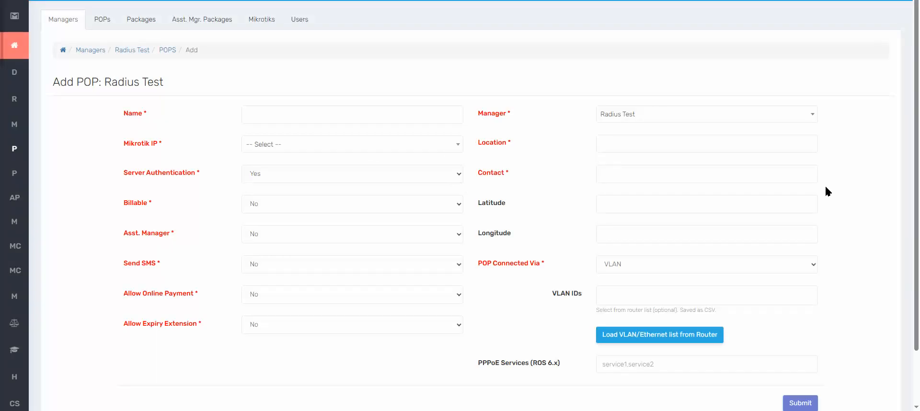
scroll(432, 113, down, 2)
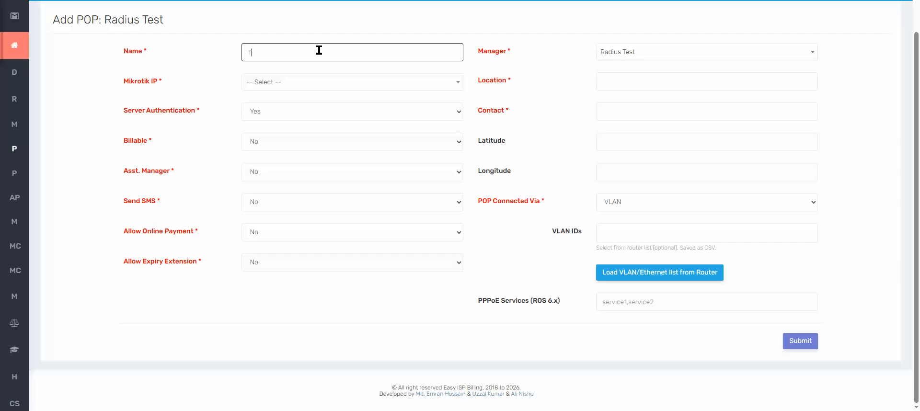
text(est POP)
- Choose Mogra_Router as the POP's Mikrotik IP and set Server Authentication to Yes
drag(123, 82, 164, 83)
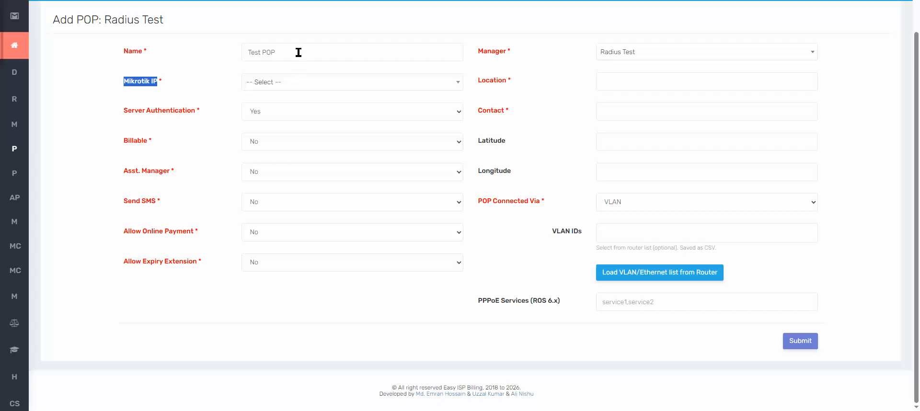
click(296, 85)
click(280, 161)
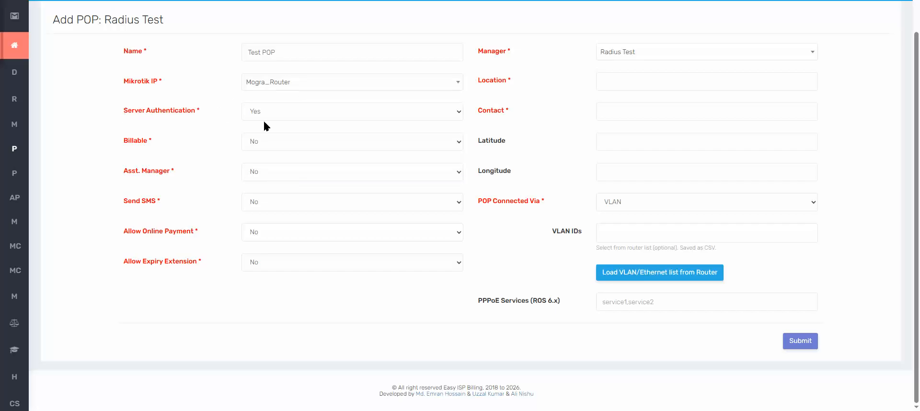
click(288, 112)
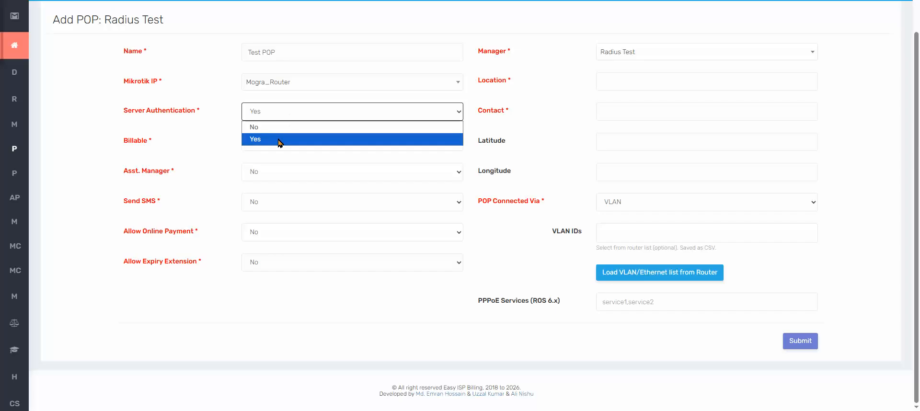
click(279, 138)
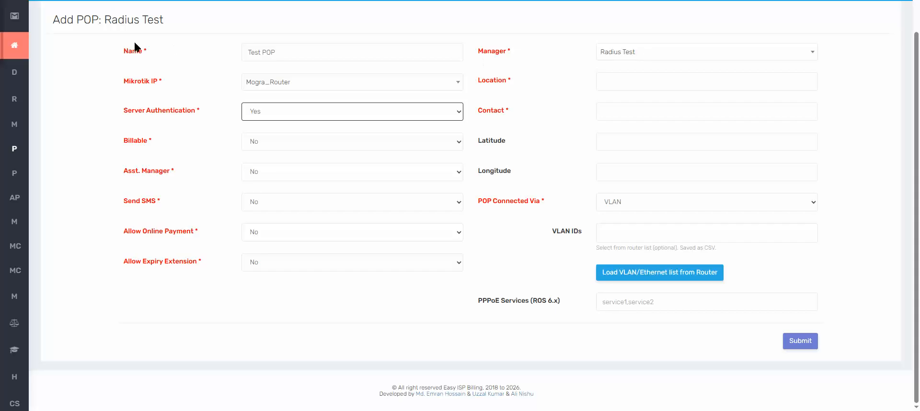
- Assign Radius Test as the manager and fill in the location as Address along with the contact number
click(650, 56)
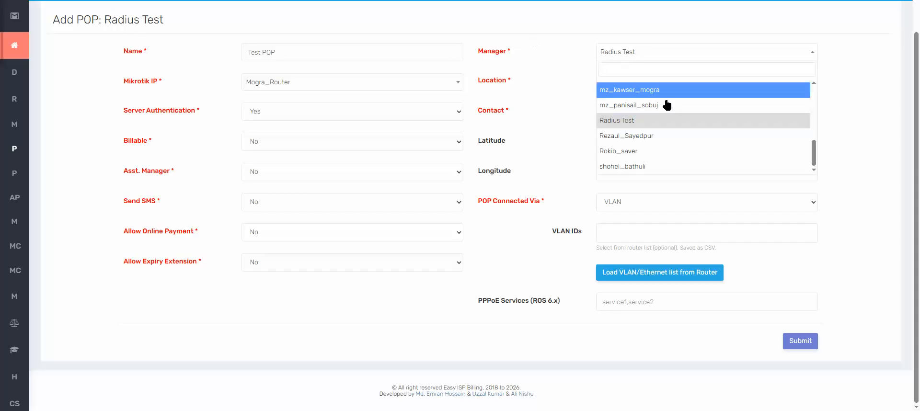
click(651, 124)
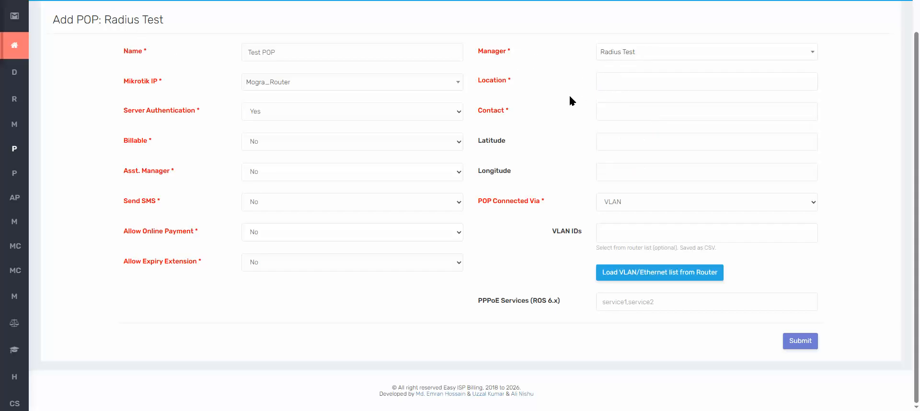
click(623, 84)
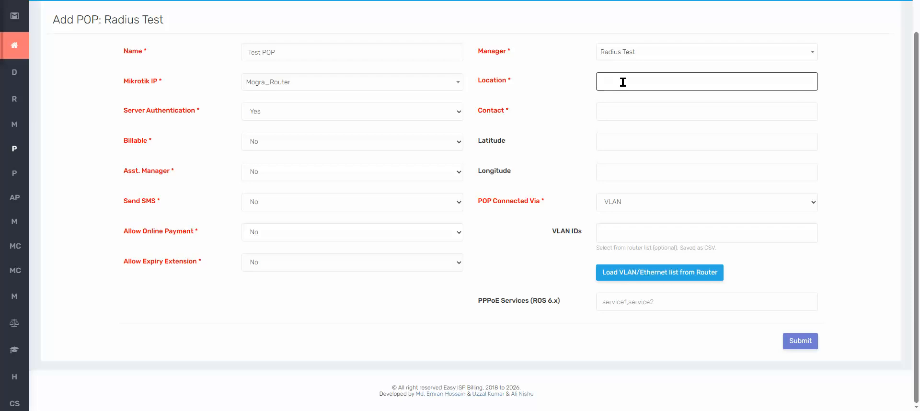
text(Address)
click(638, 113)
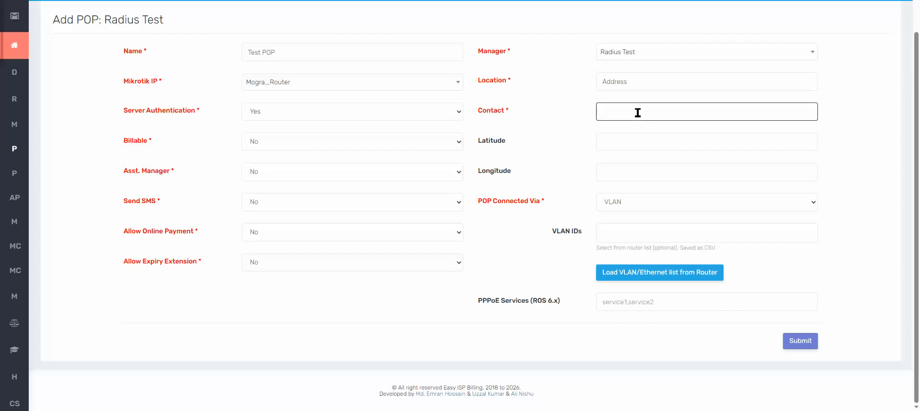
text(0172)
- Examine the Billable, Asst. Manager, Send SMS, Allow Online Payment and Allow Expiry Extension settings and their choices
drag(124, 141, 148, 141)
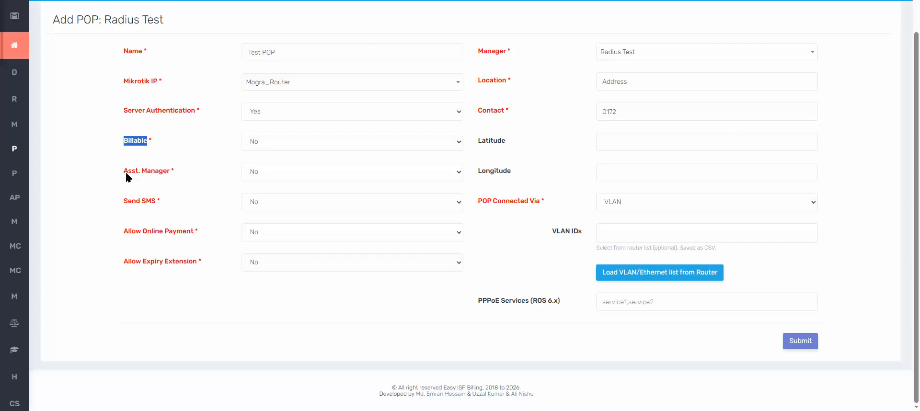
drag(126, 174, 179, 176)
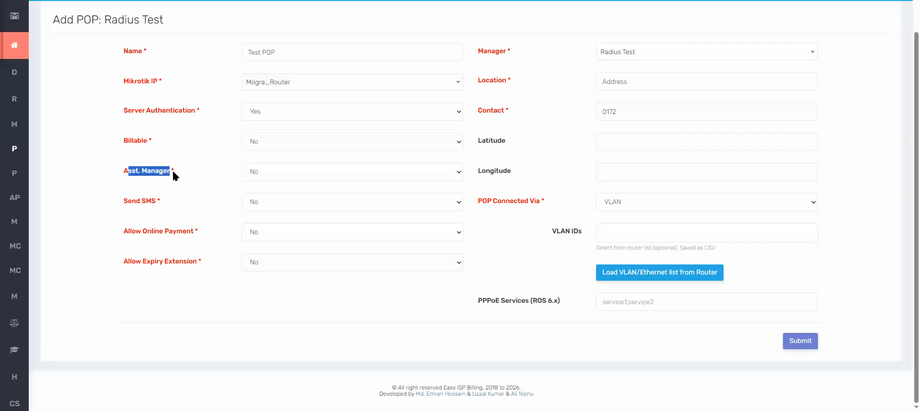
click(278, 178)
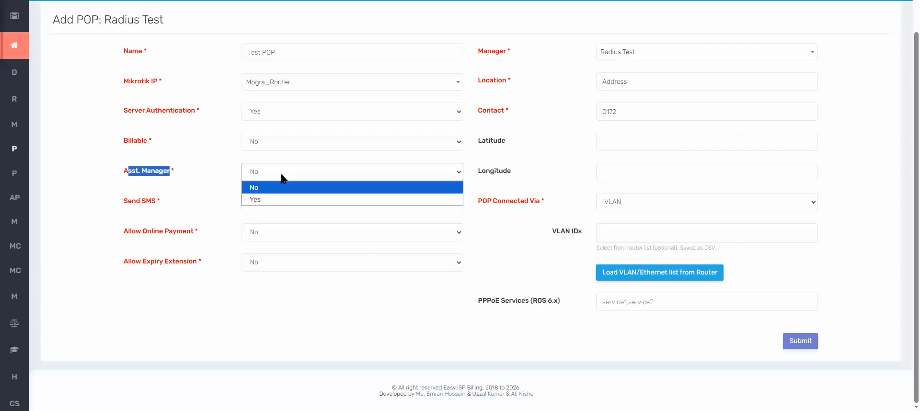
click(191, 176)
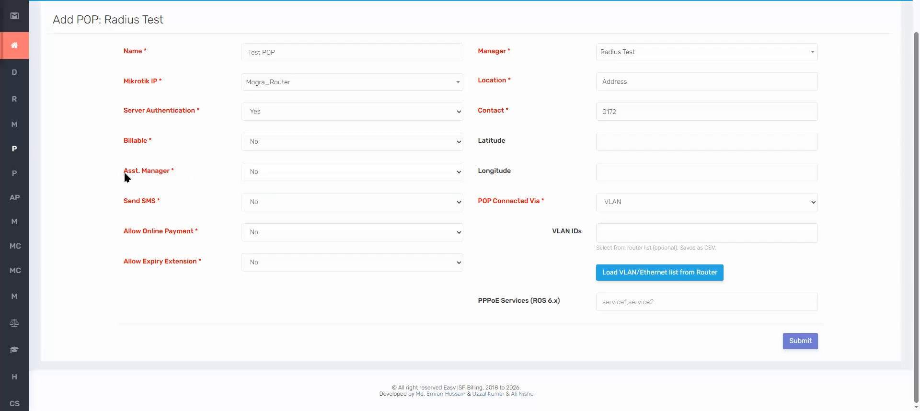
drag(123, 172, 171, 173)
click(125, 201)
drag(125, 204, 157, 204)
click(259, 205)
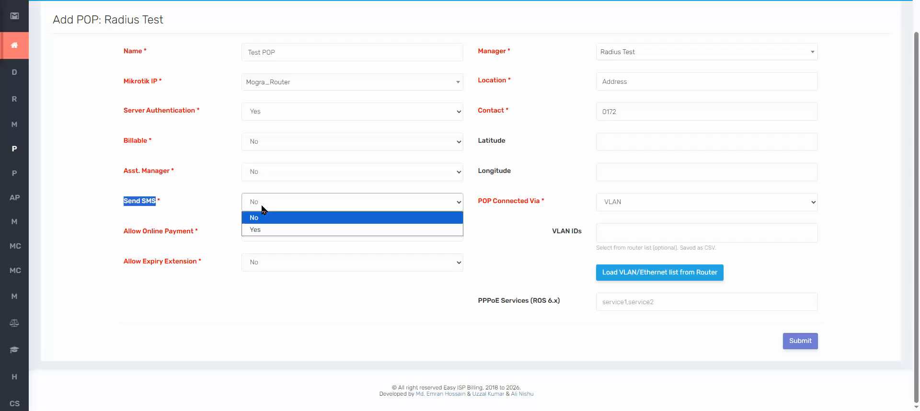
click(185, 193)
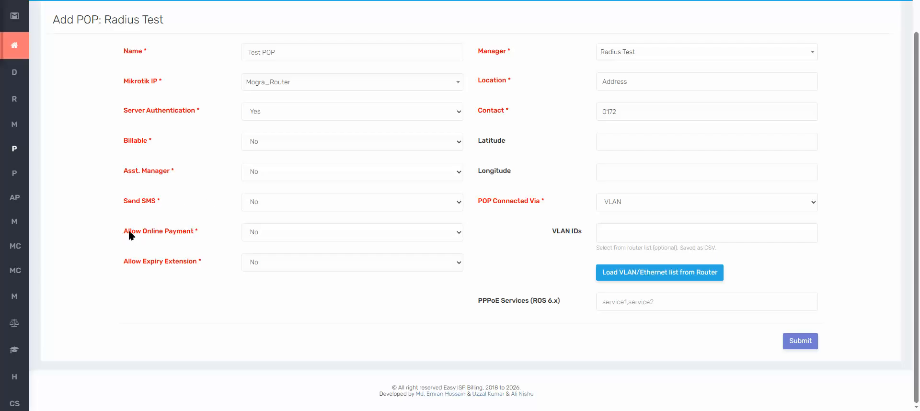
drag(124, 233, 194, 233)
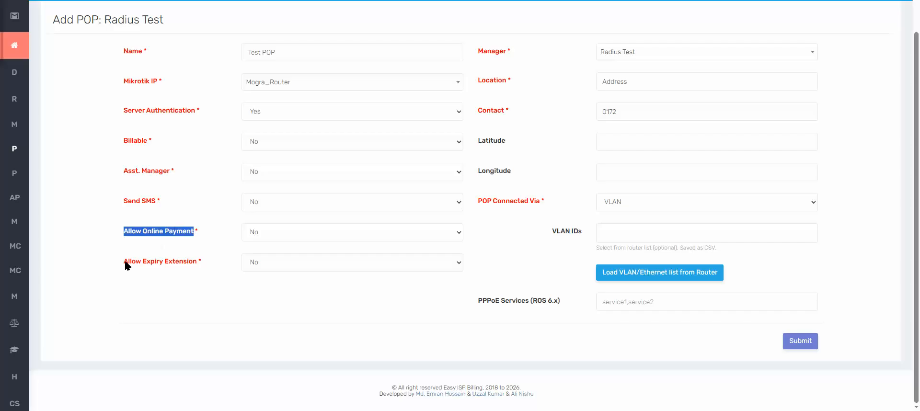
drag(123, 261, 195, 265)
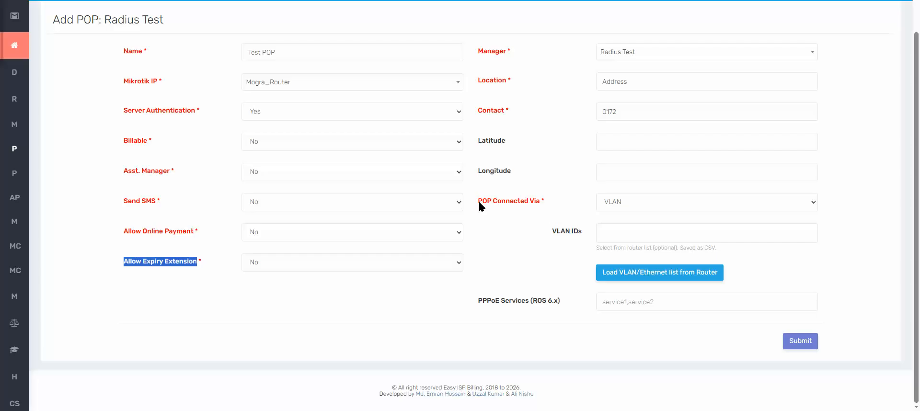
- Set POP Connected Via to Ethernet and load the interface list from the router
drag(478, 199, 548, 206)
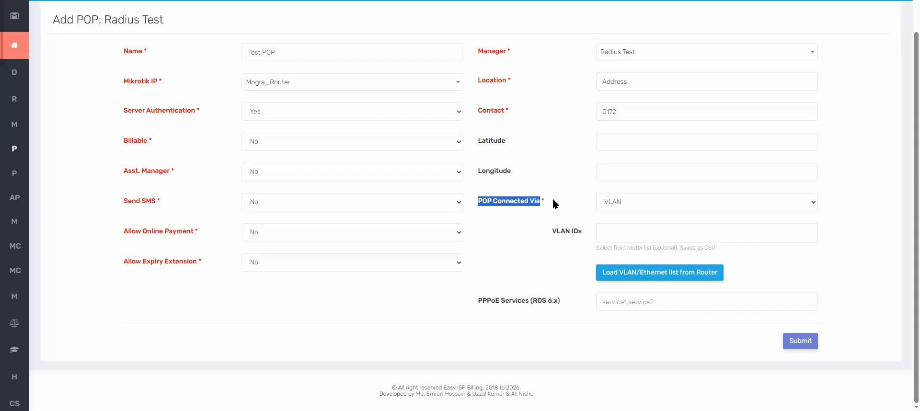
click(651, 202)
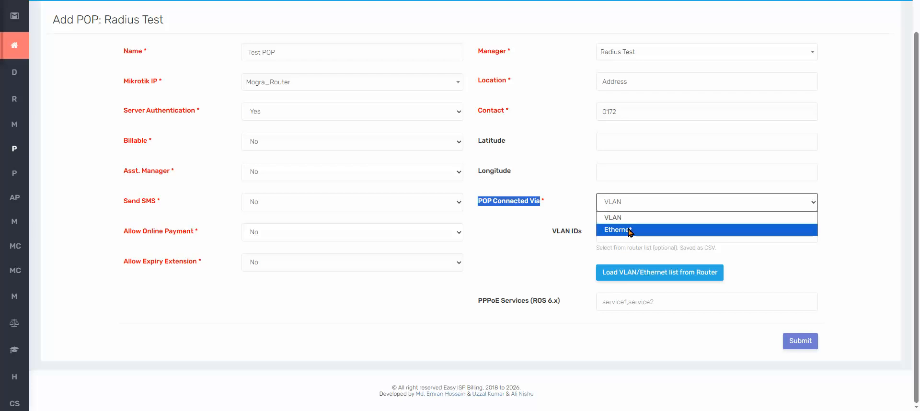
click(629, 231)
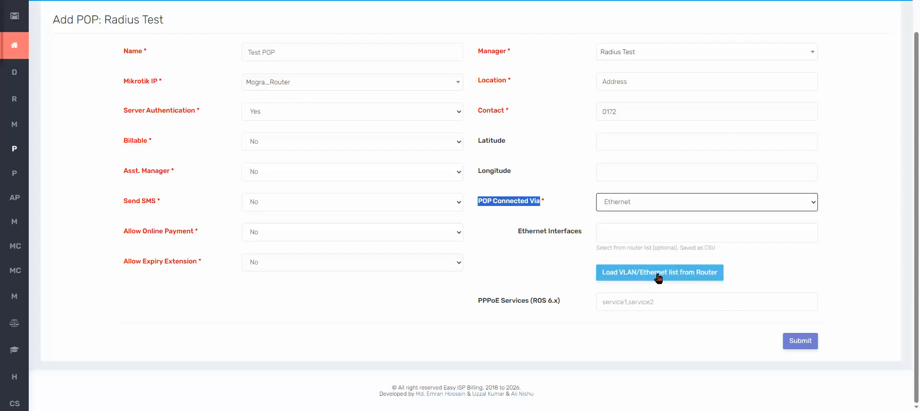
click(684, 274)
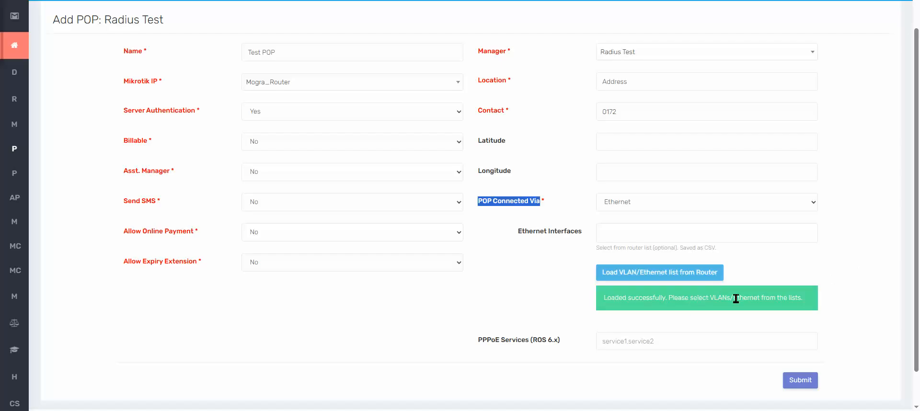
- Look through the Ethernet interfaces, select ether2 and ether4, and remove both selections again
click(653, 230)
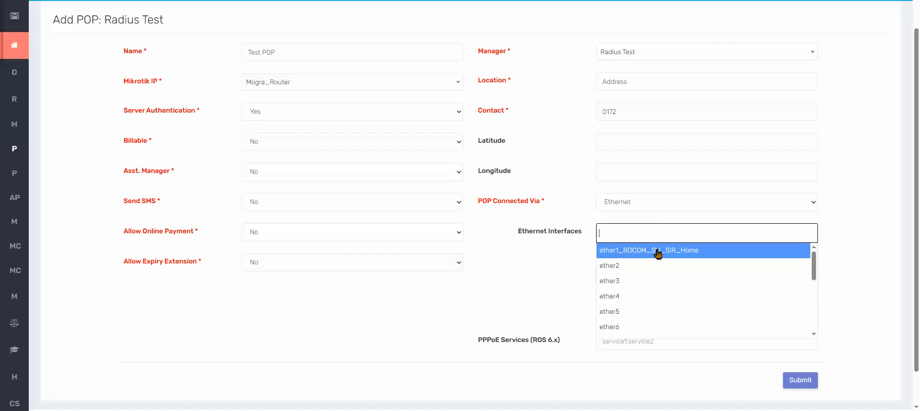
scroll(662, 268, down, 5)
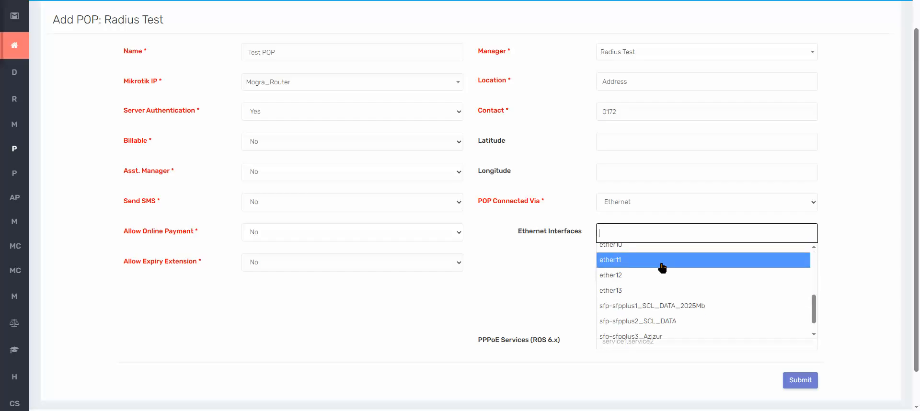
scroll(662, 267, up, 5)
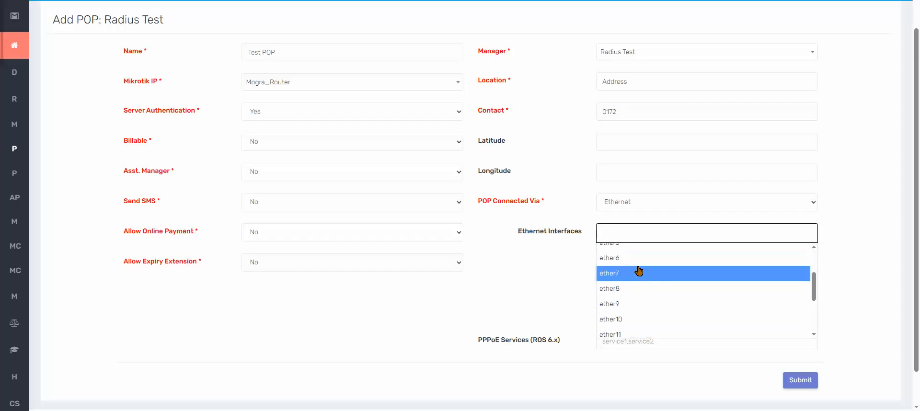
scroll(639, 298, up, 3)
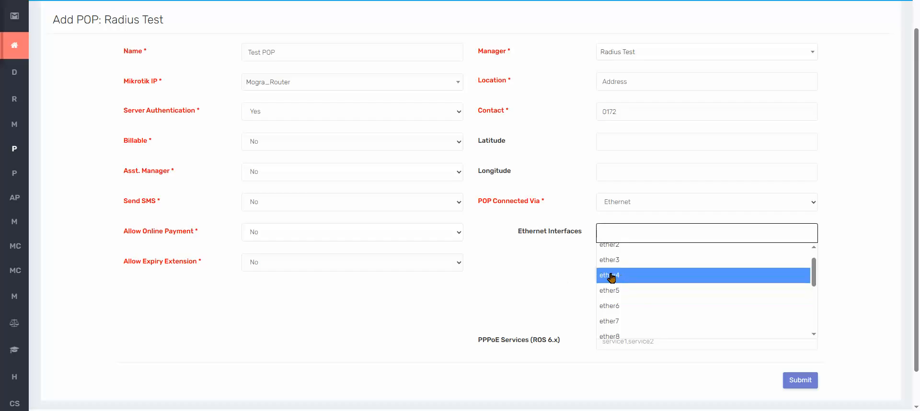
scroll(642, 289, up, 2)
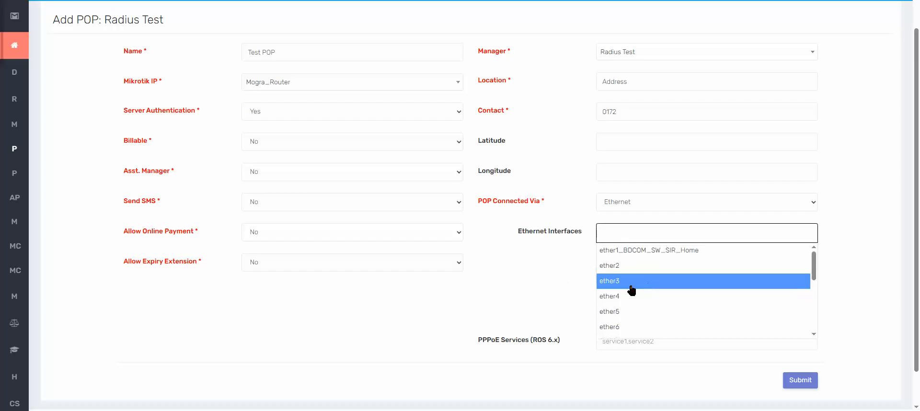
click(614, 265)
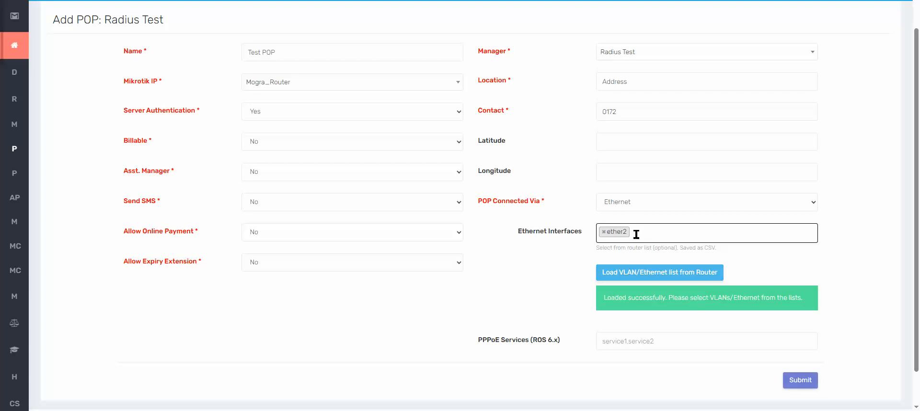
click(671, 238)
click(652, 298)
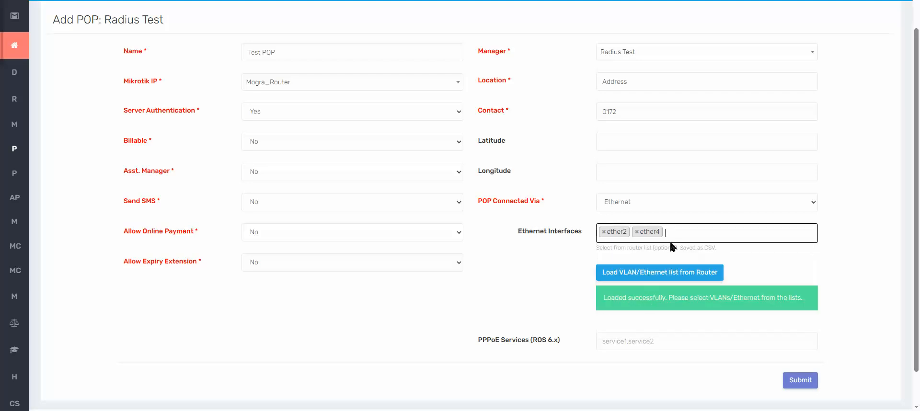
click(636, 232)
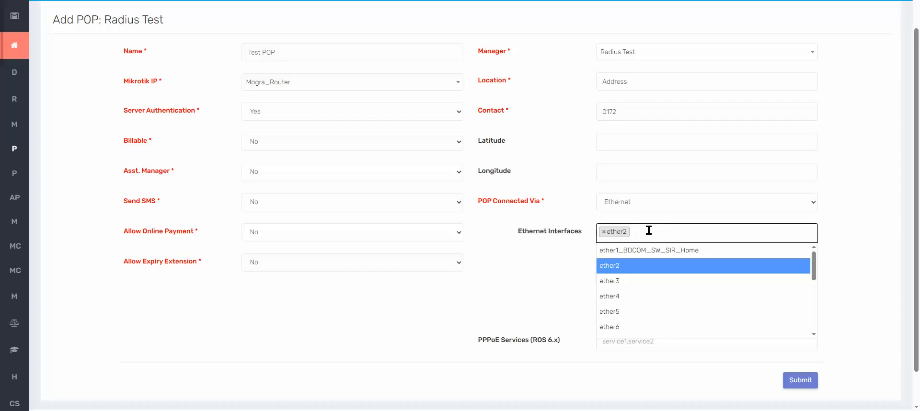
click(603, 232)
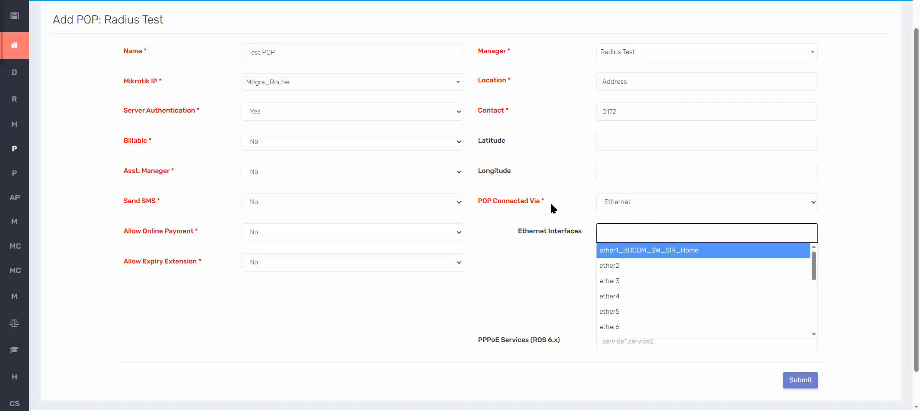
- Set POP Connected Via to VLAN and load the VLAN list from the router
click(628, 204)
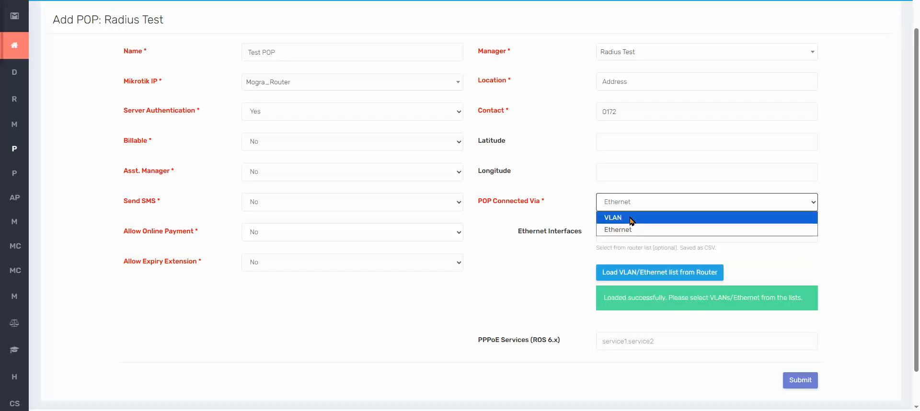
click(629, 216)
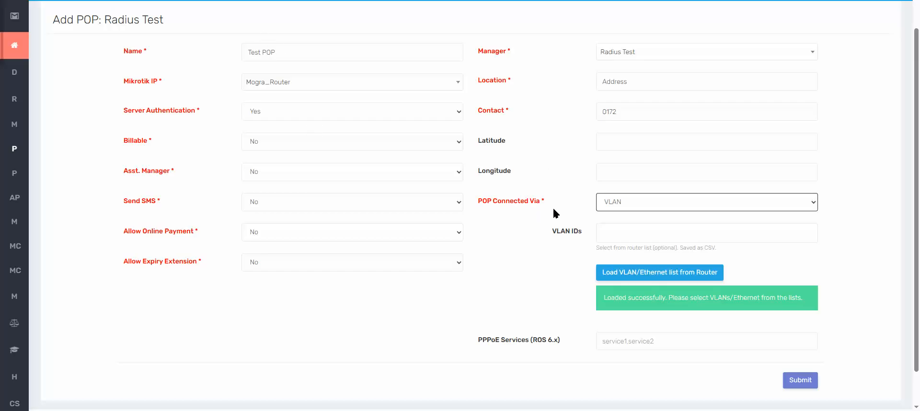
click(640, 273)
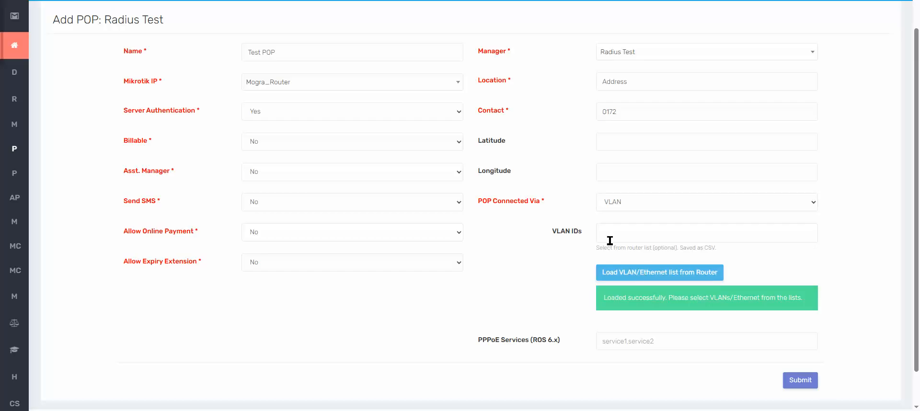
- Select 609-01_INT and 610-03_GGC as the VLAN IDs for the POP
click(634, 234)
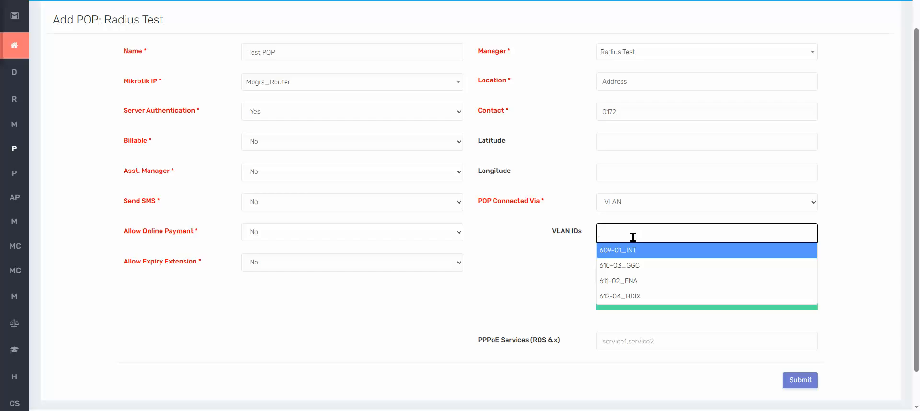
scroll(654, 261, down, 1)
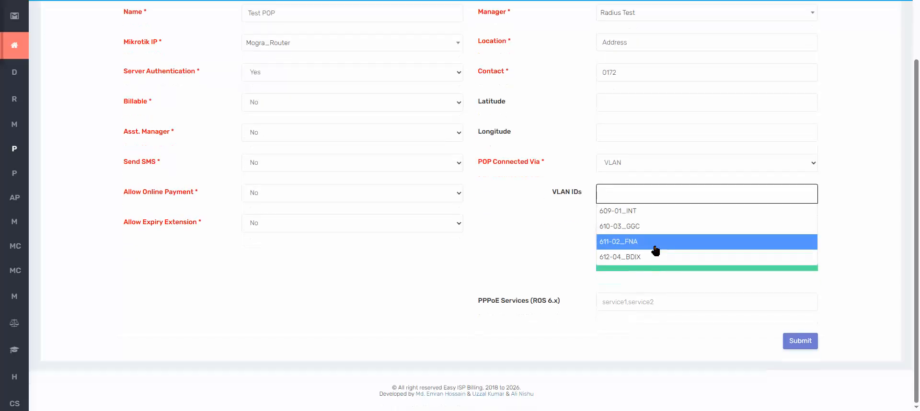
scroll(655, 265, up, 3)
scroll(654, 259, down, 1)
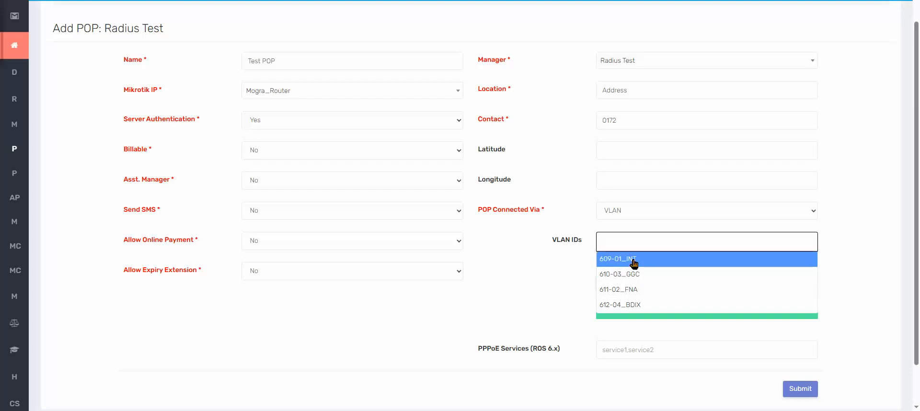
click(635, 259)
click(680, 243)
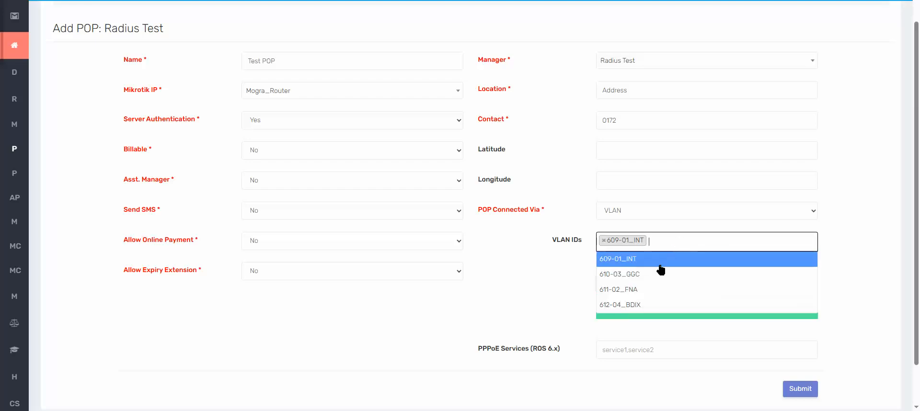
click(648, 274)
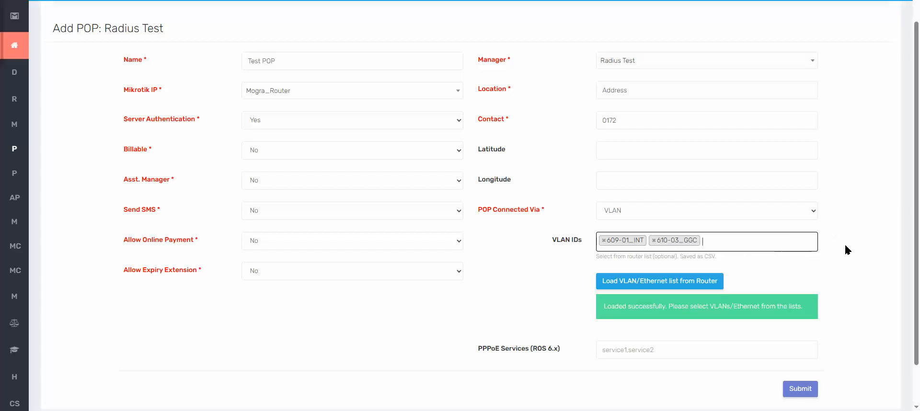
- Set PPPoE Services (ROS 6.x) to service1 and submit the new POP
scroll(845, 249, down, 1)
scroll(847, 249, up, 1)
scroll(869, 214, down, 2)
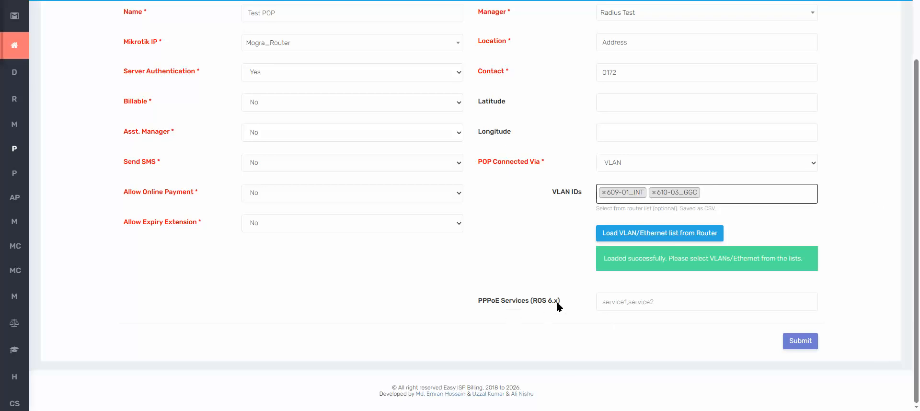
click(637, 301)
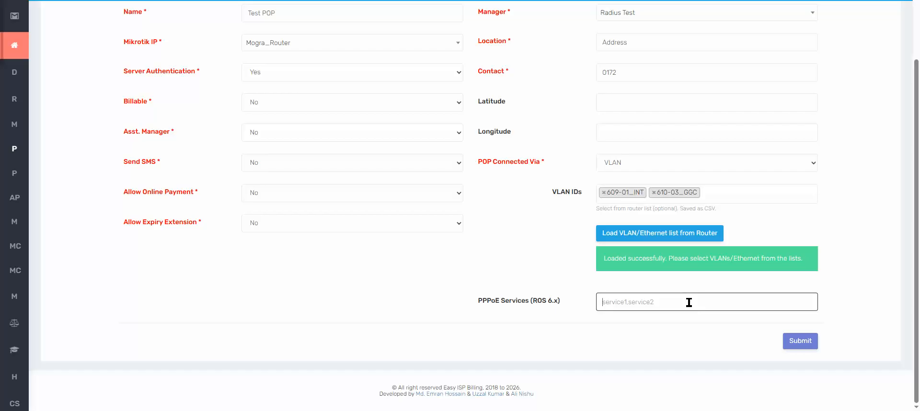
text(sercice1)
drag(634, 300, 579, 306)
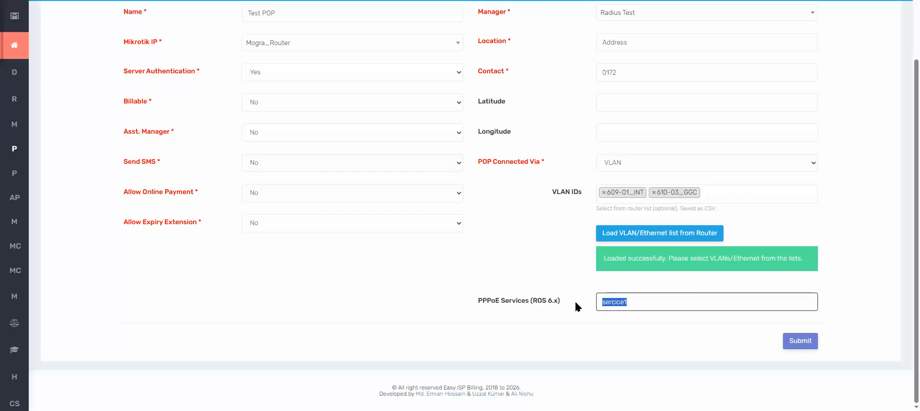
text(serv)
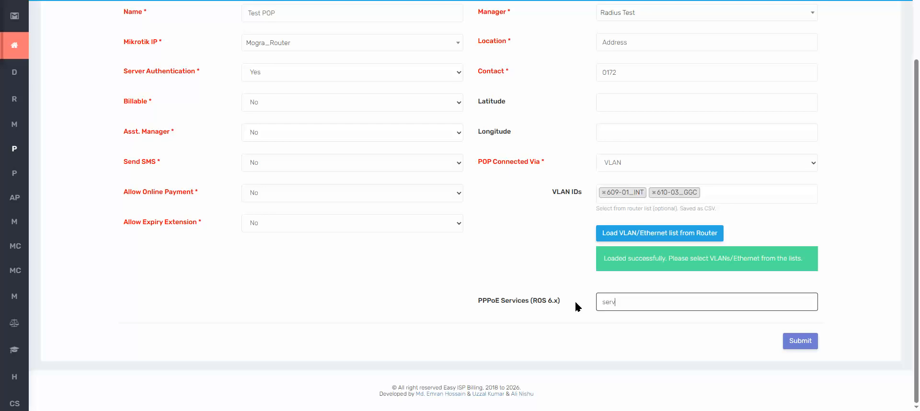
text(ice1)
click(807, 341)
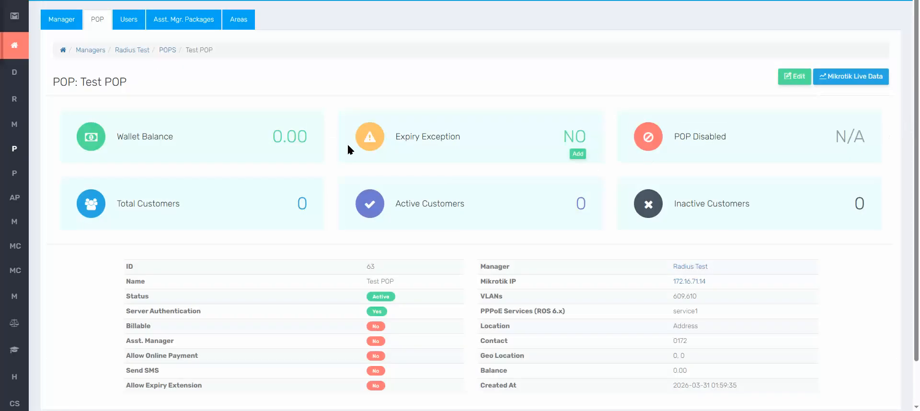
- Review the saved details of Test POP and open its Mikrotik live data to check the aggregated VLAN traffic
scroll(650, 153, down, 1)
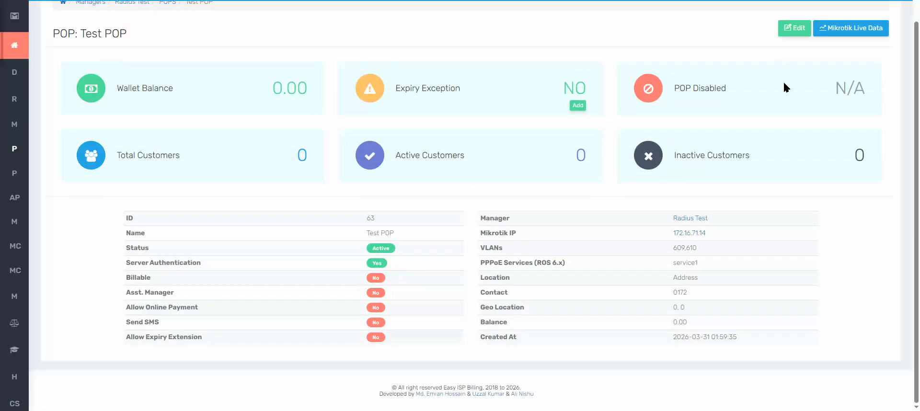
scroll(784, 83, up, 1)
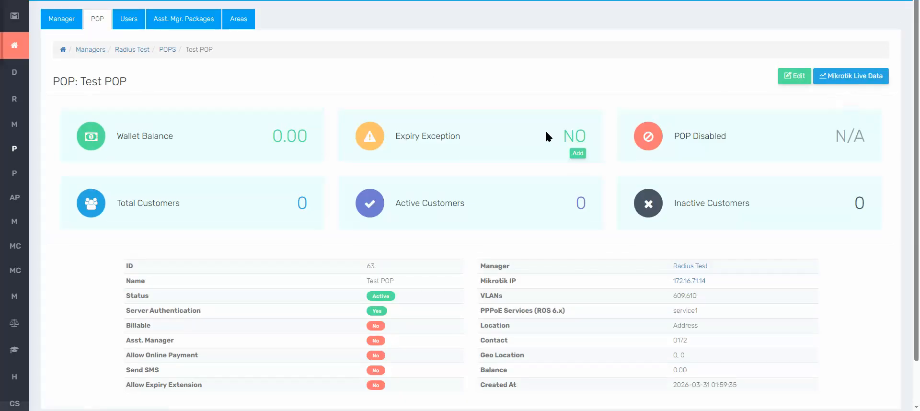
click(863, 84)
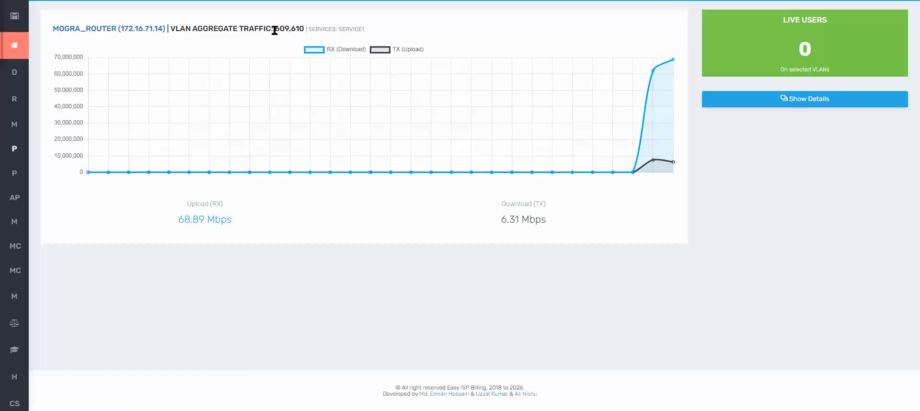
drag(274, 28, 305, 30)
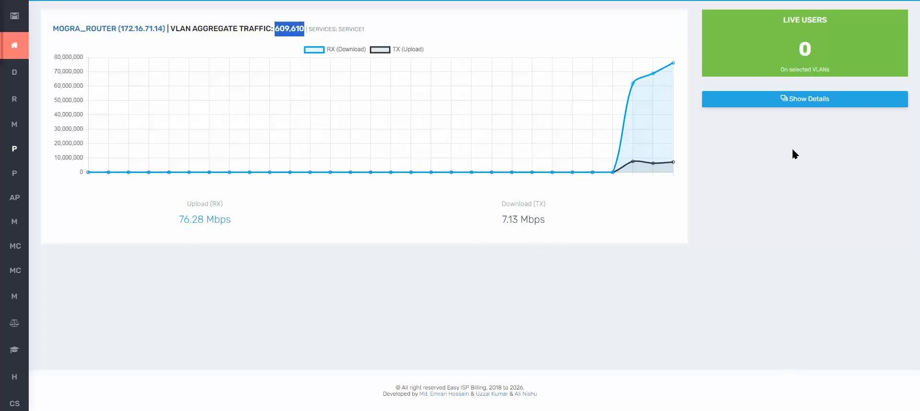
- Show the VLAN interface details below the live traffic graph and look through them
click(819, 99)
scroll(565, 292, down, 1)
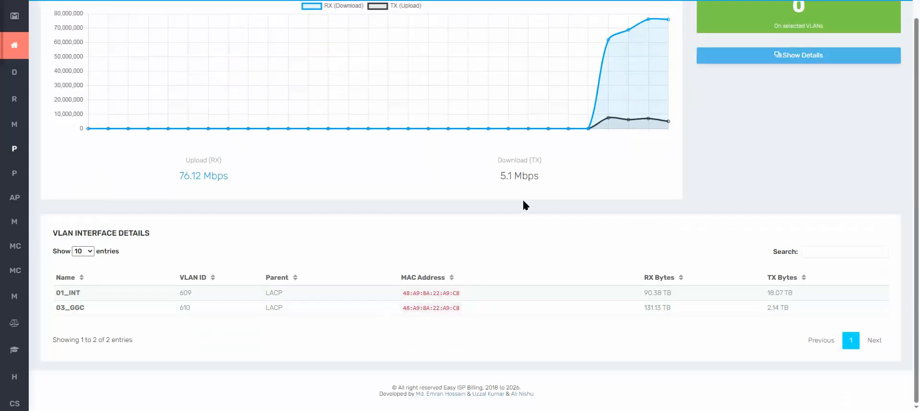
scroll(762, 149, up, 1)
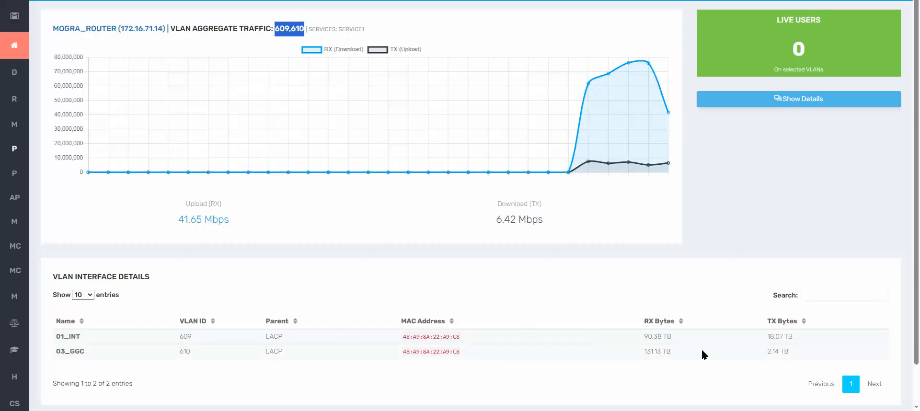
- View the list of live customers on the POP, close it and look over the live data page again
click(789, 59)
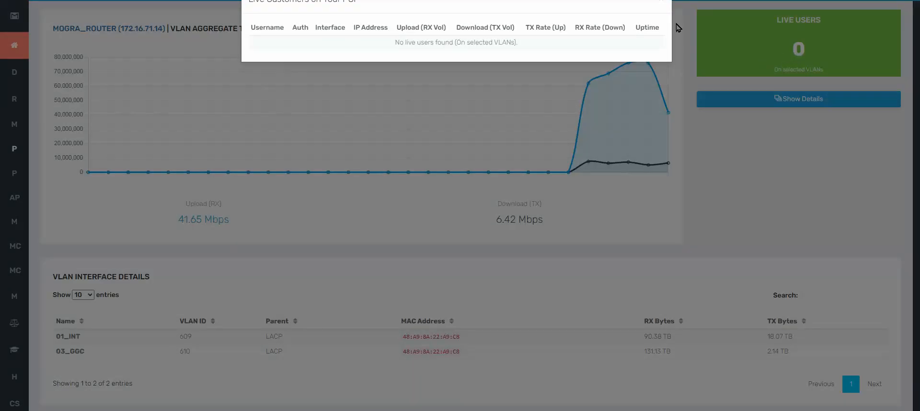
click(661, 2)
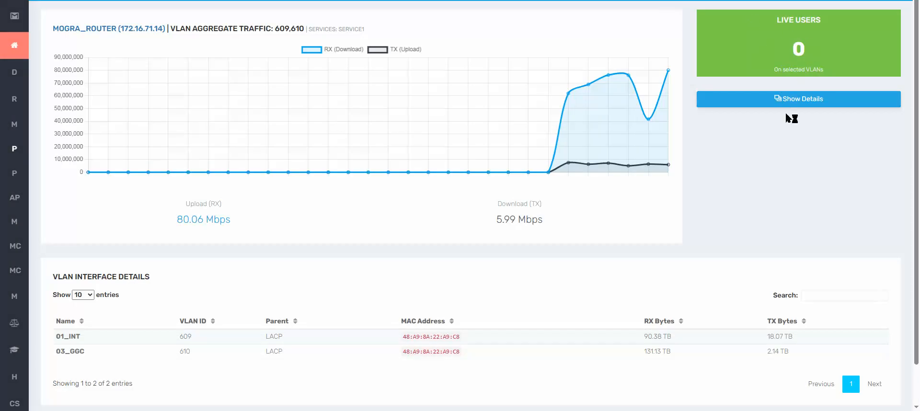
scroll(762, 215, down, 1)
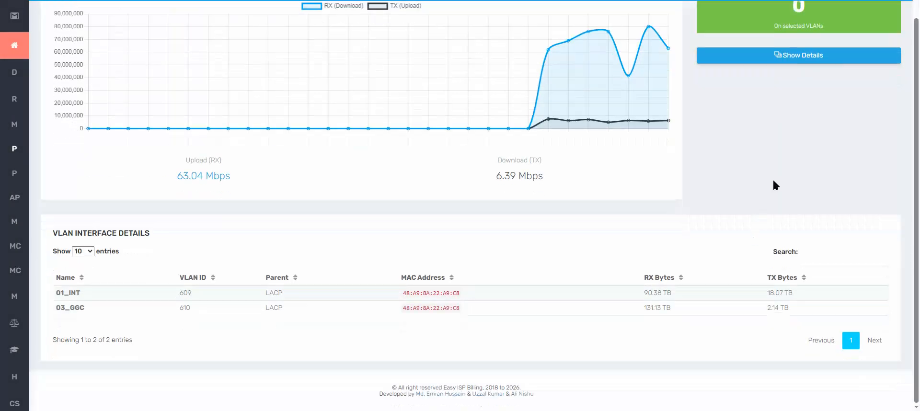
scroll(774, 185, up, 1)
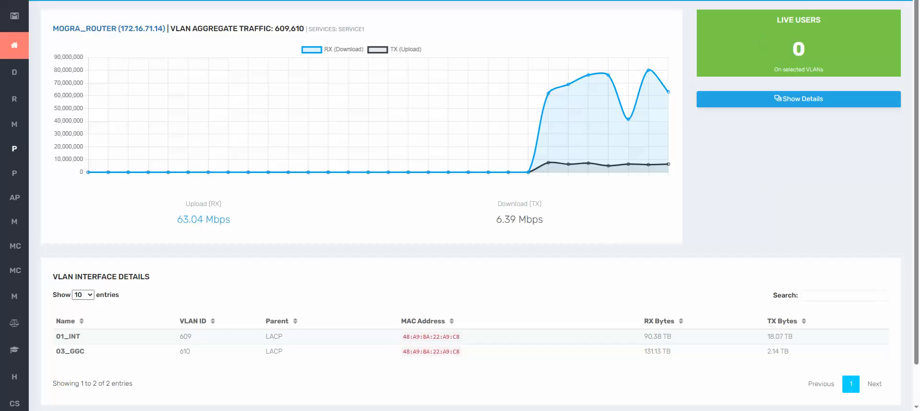